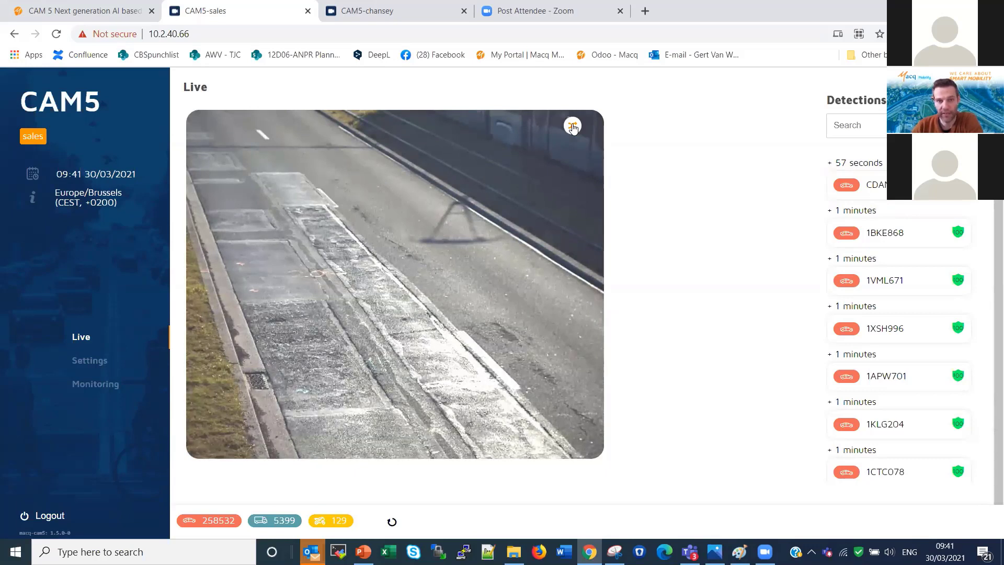
Switch the live feed to the black-and-white camera and open the details of the newest detection
left_click(573, 127)
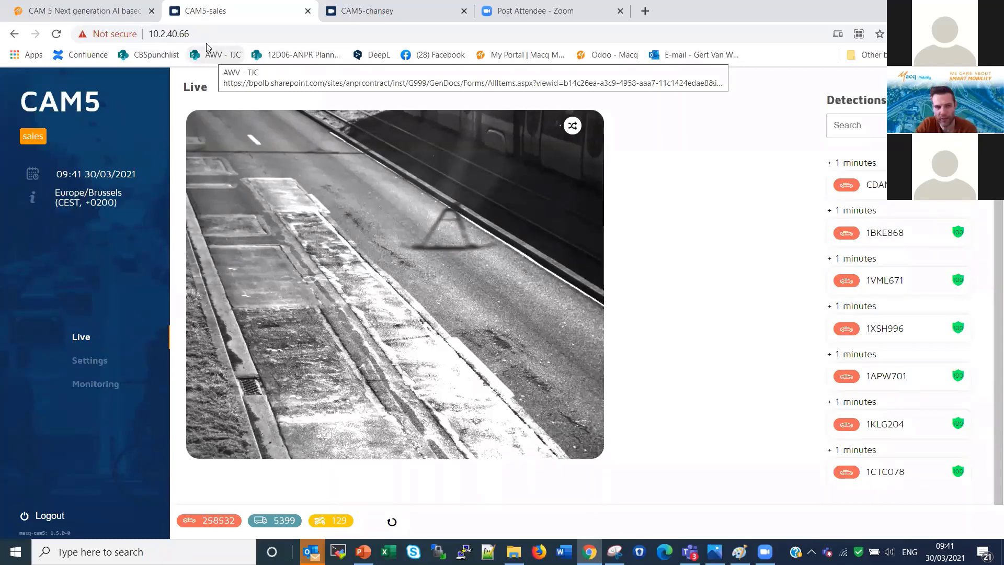
left_click(879, 193)
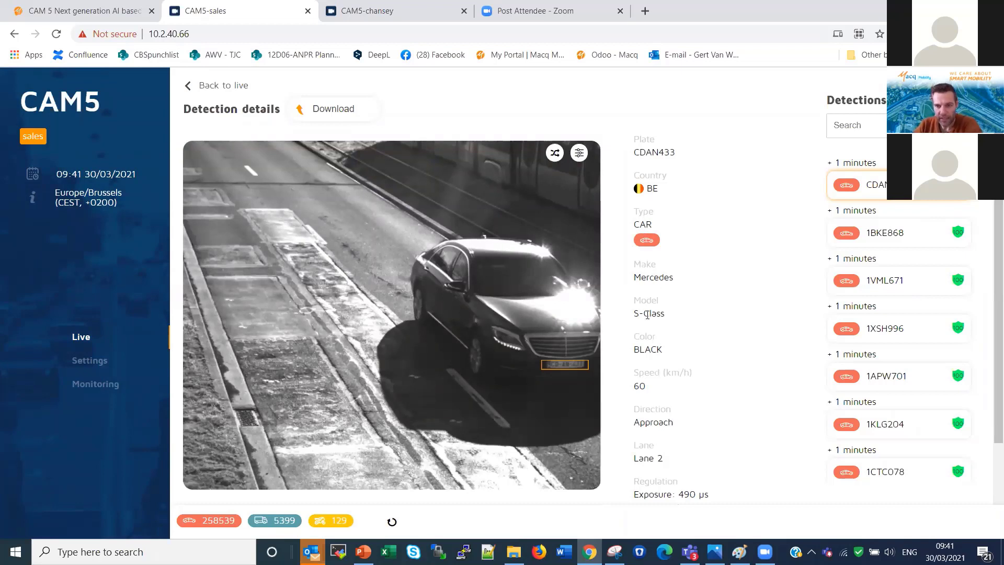
Check the image correction options for the detection and switch its picture to the colour version
left_click(579, 153)
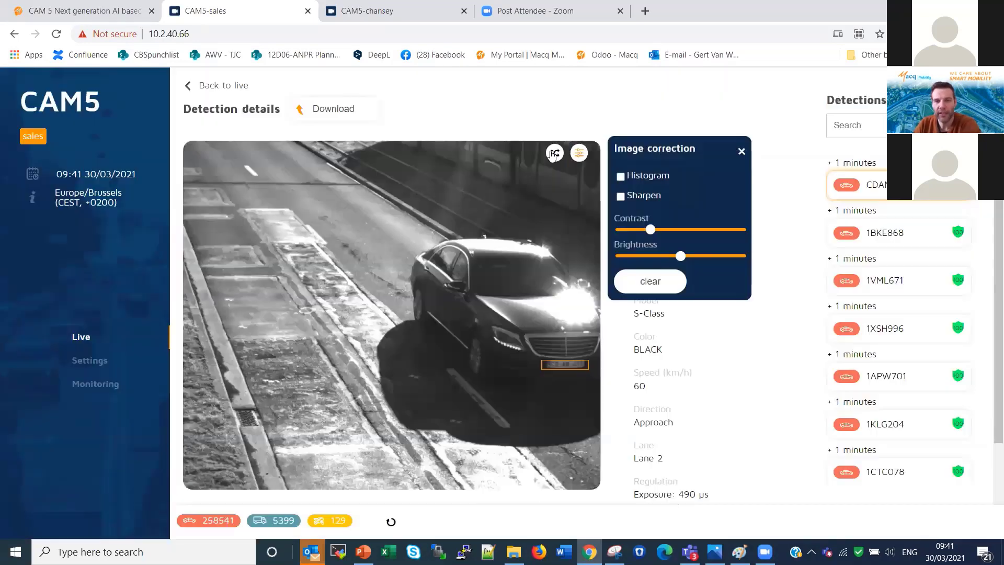
left_click(553, 154)
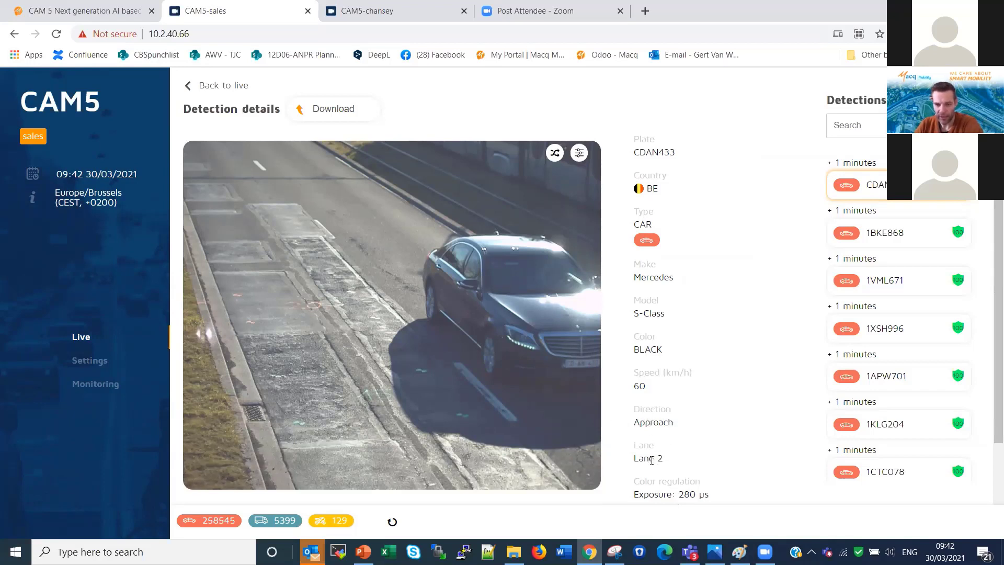
left_click_drag(629, 459, 658, 456)
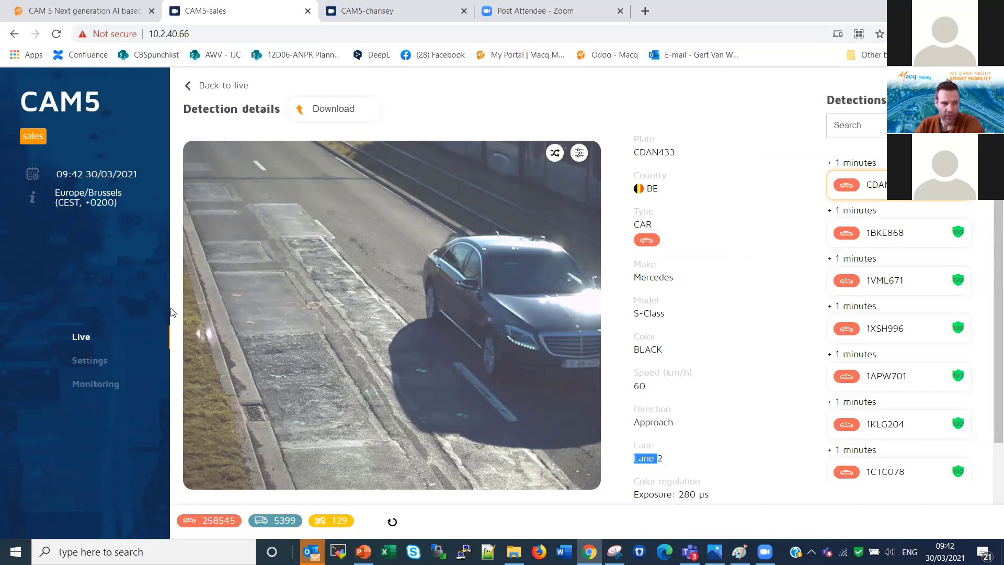
Review the camera's system and network settings and the list of configured central servers
left_click(84, 366)
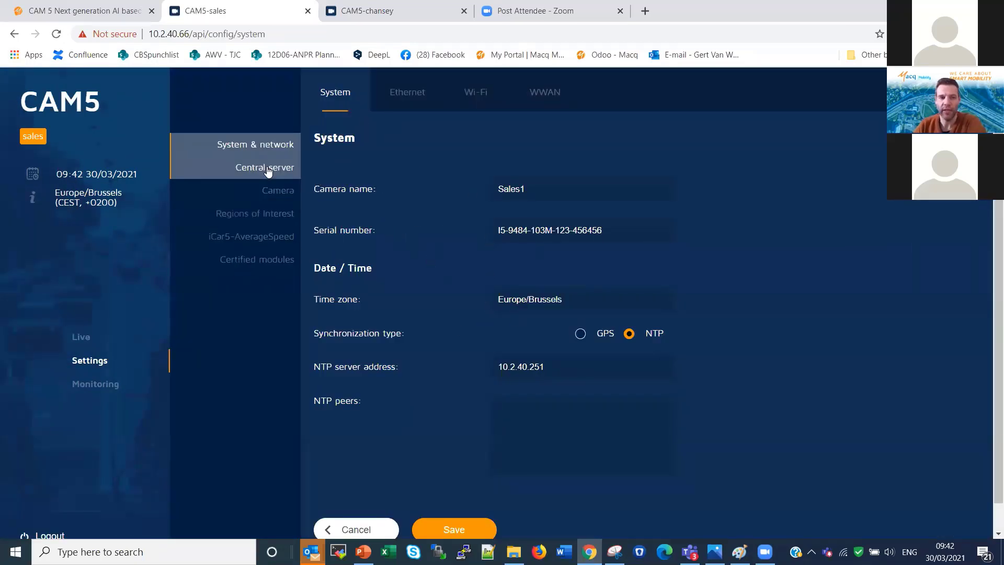
left_click(424, 98)
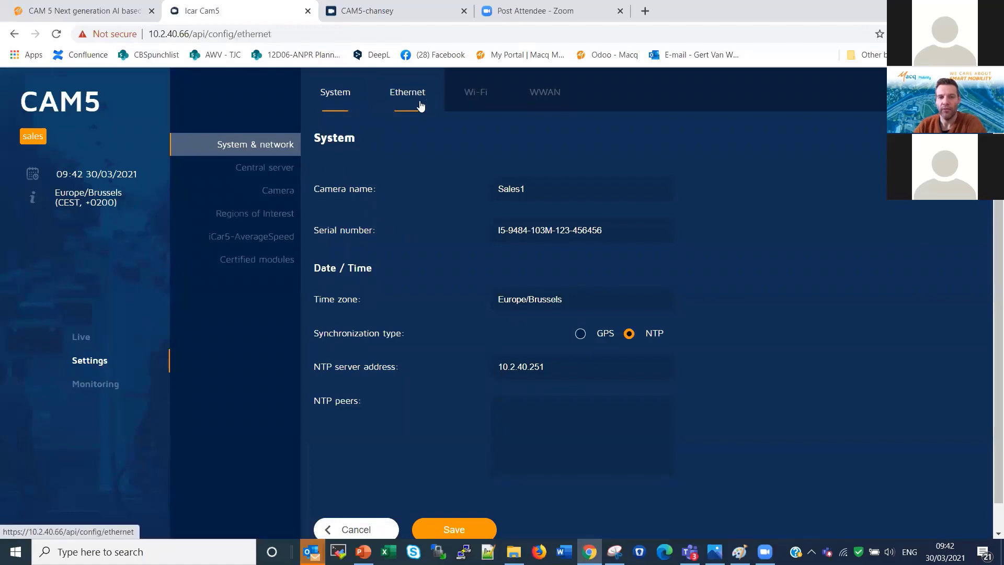
left_click(280, 167)
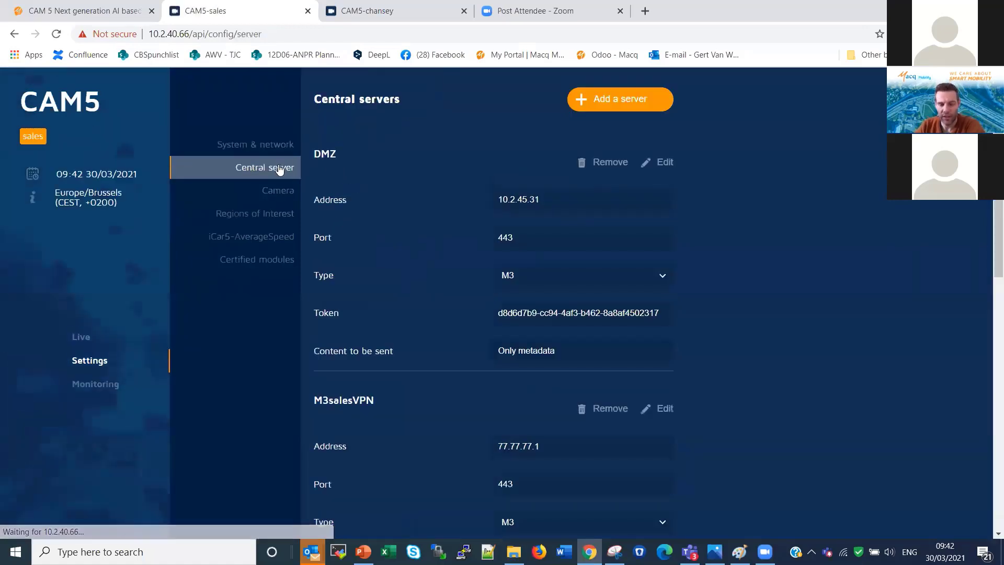
scroll(437, 223, "down", 1)
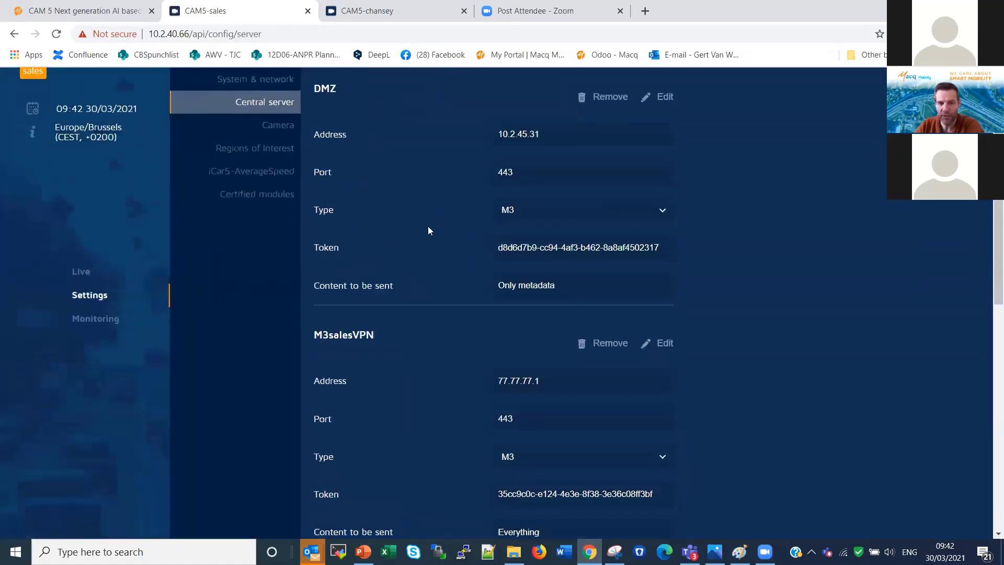
scroll(428, 226, "up", 1)
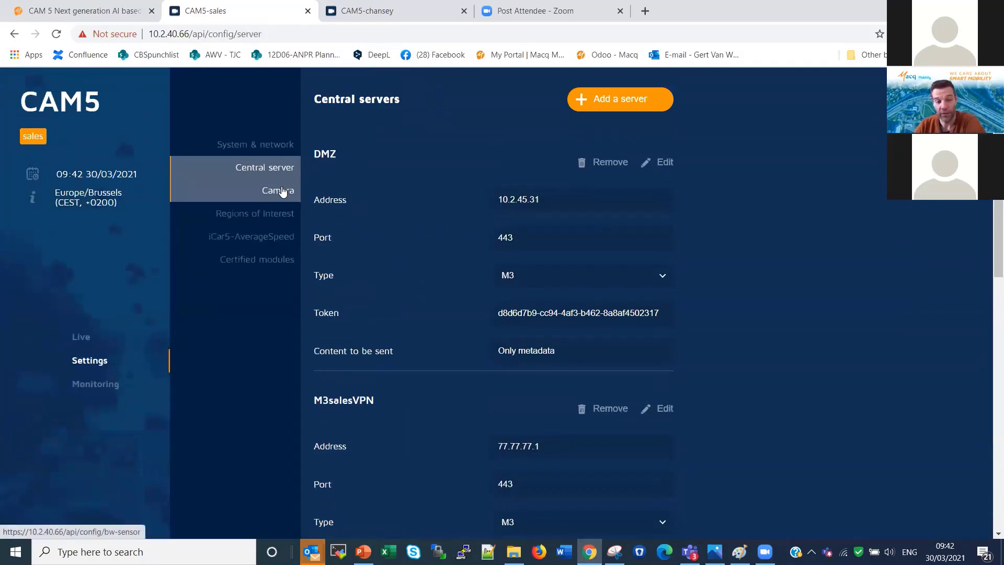
Review the camera's exposure, gain and image settings for the black-and-white sensor and the colour sensor
left_click(283, 194)
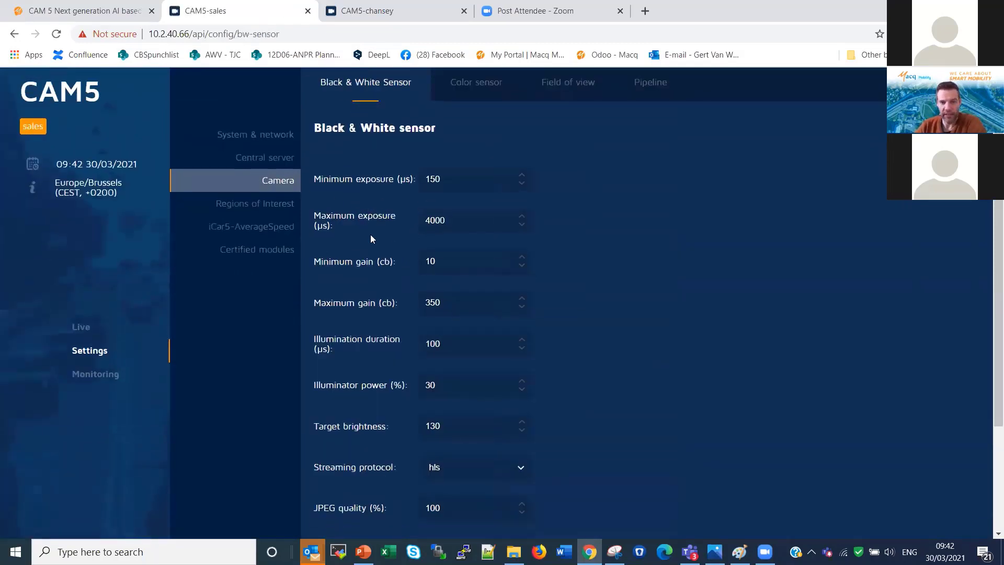
scroll(370, 234, "down", 2)
scroll(609, 372, "up", 1)
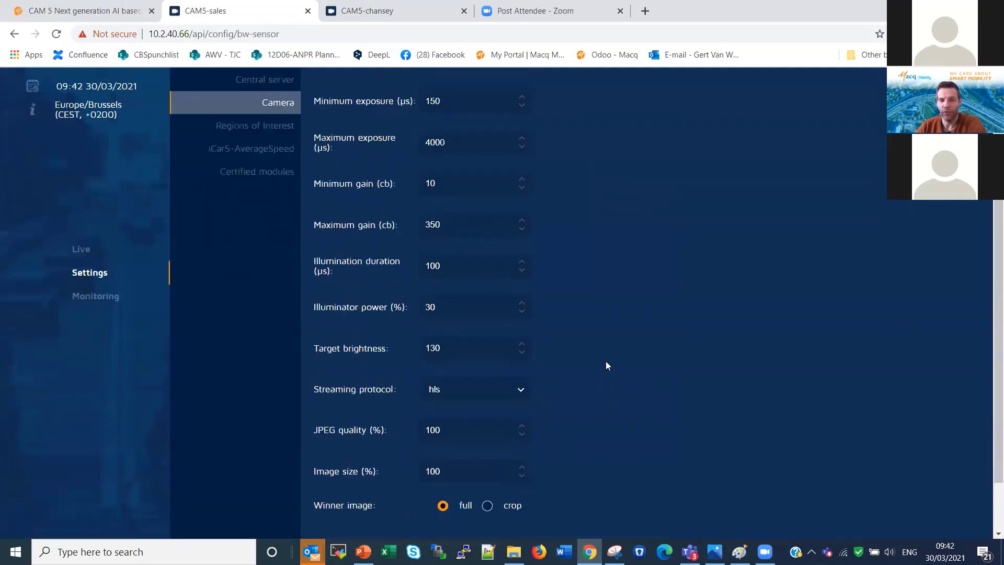
scroll(574, 329, "up", 1)
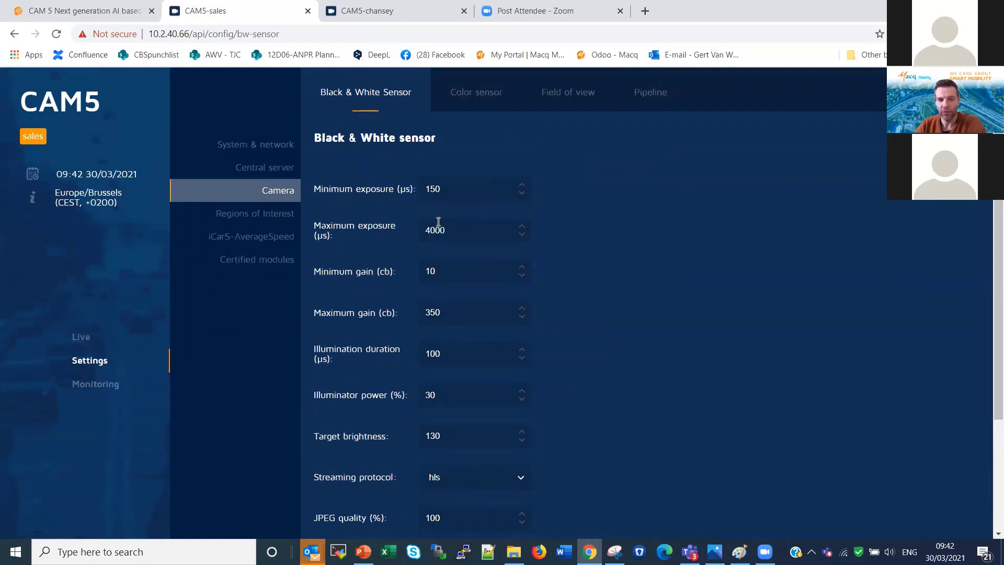
left_click(477, 109)
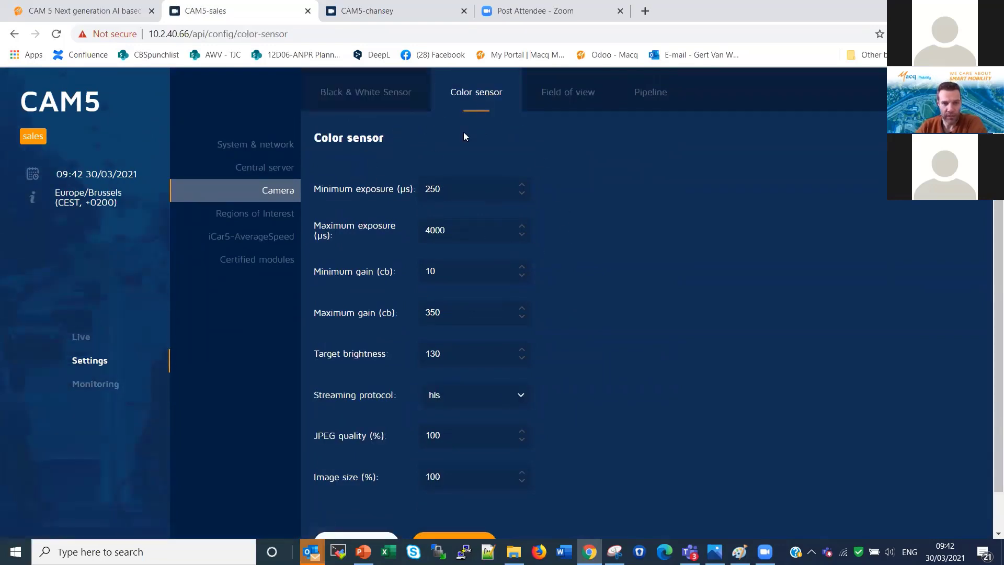
Start the video preview in the camera's field of view settings and pan the camera one step to the right
left_click(569, 94)
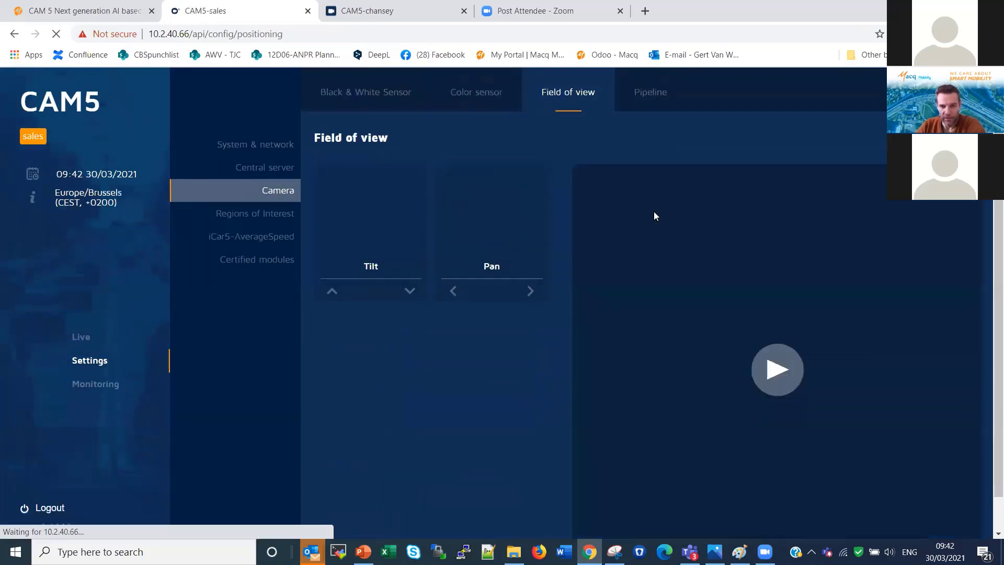
left_click(776, 372)
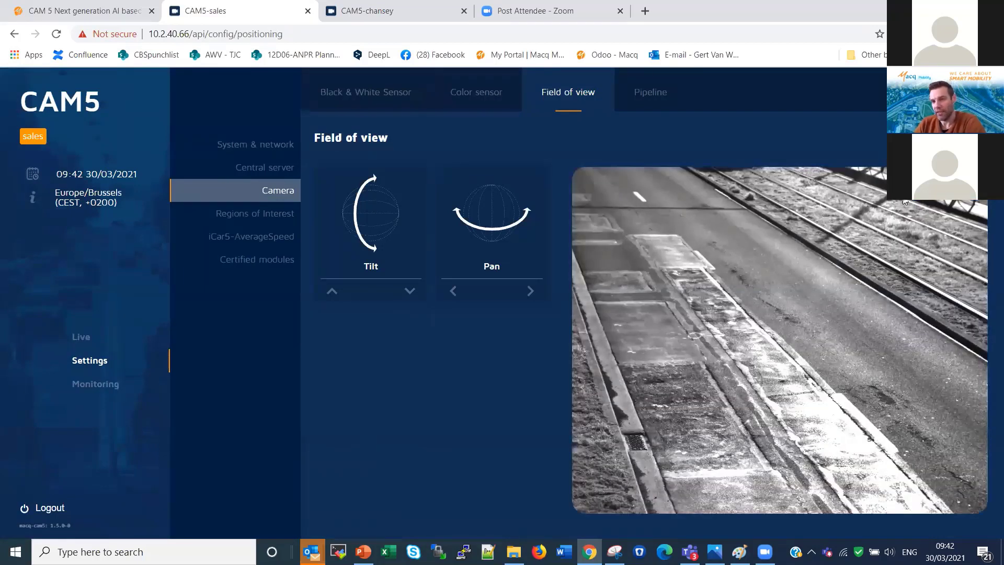
left_click(531, 291)
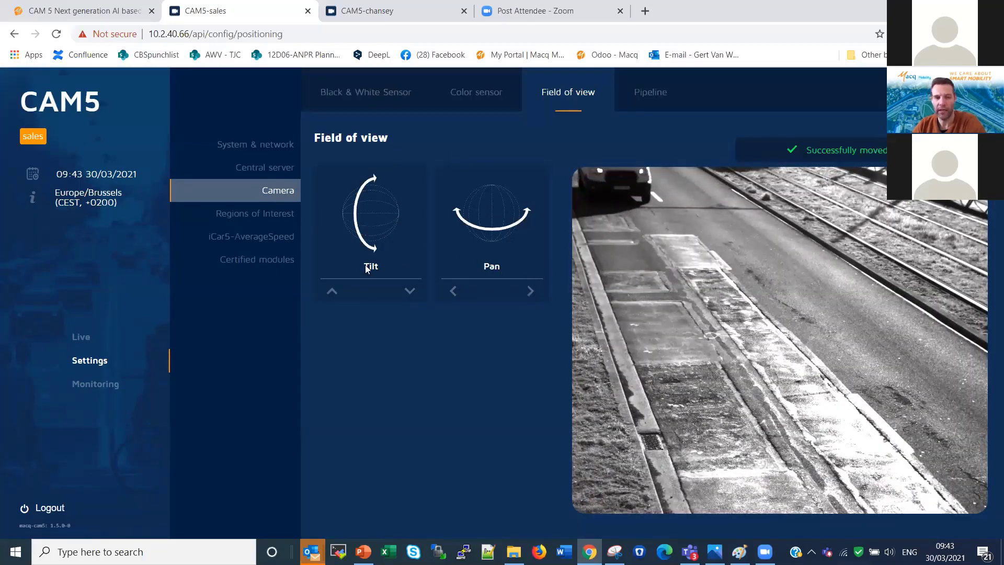
Return to the live view, open the newest detection's details and show its image in colour
left_click(81, 337)
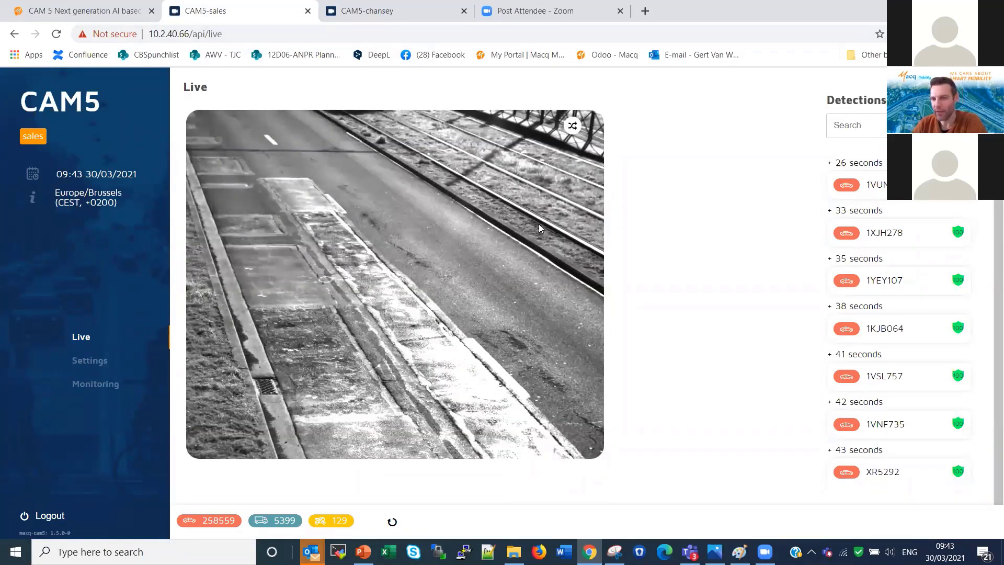
left_click(874, 192)
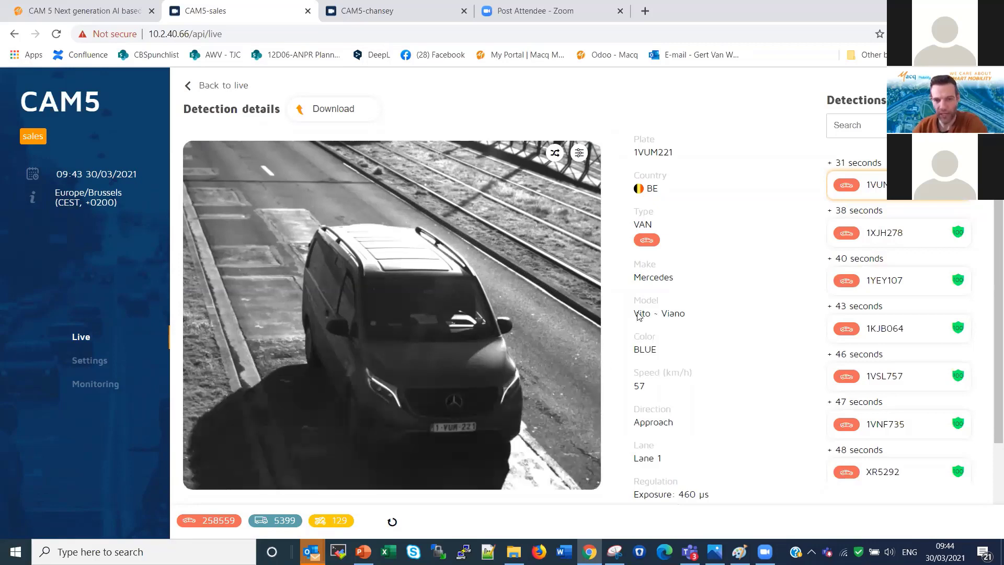
left_click(554, 153)
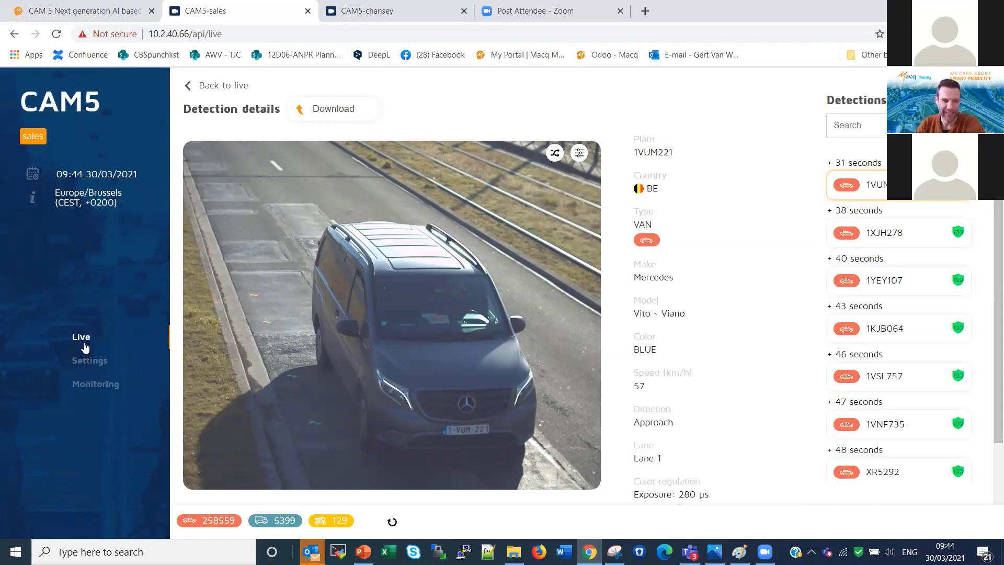
View the general monitoring report, then review the lanes, manual calibration and counting loops in the Regions of Interest settings
left_click(95, 385)
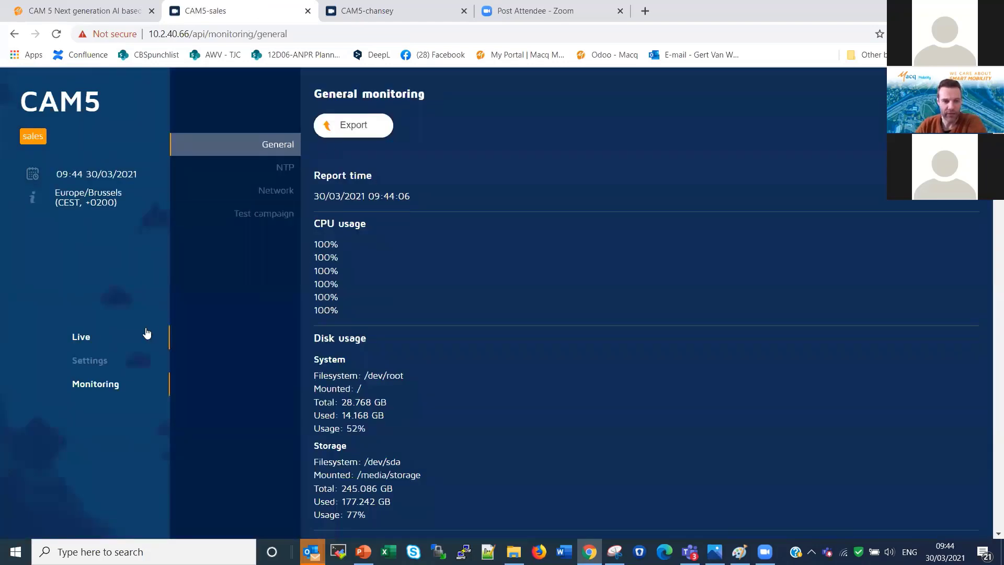
left_click(97, 361)
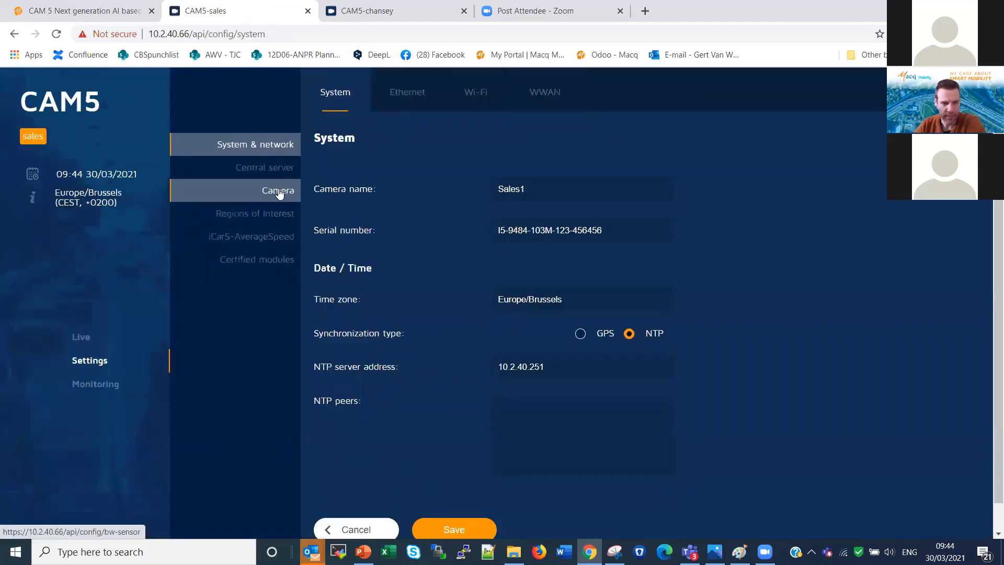
left_click(272, 219)
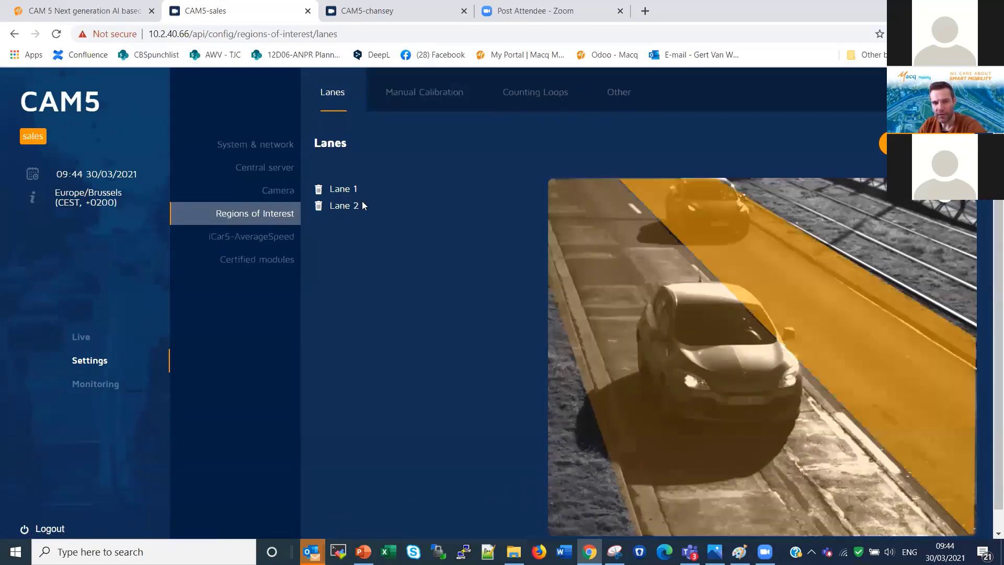
left_click(448, 101)
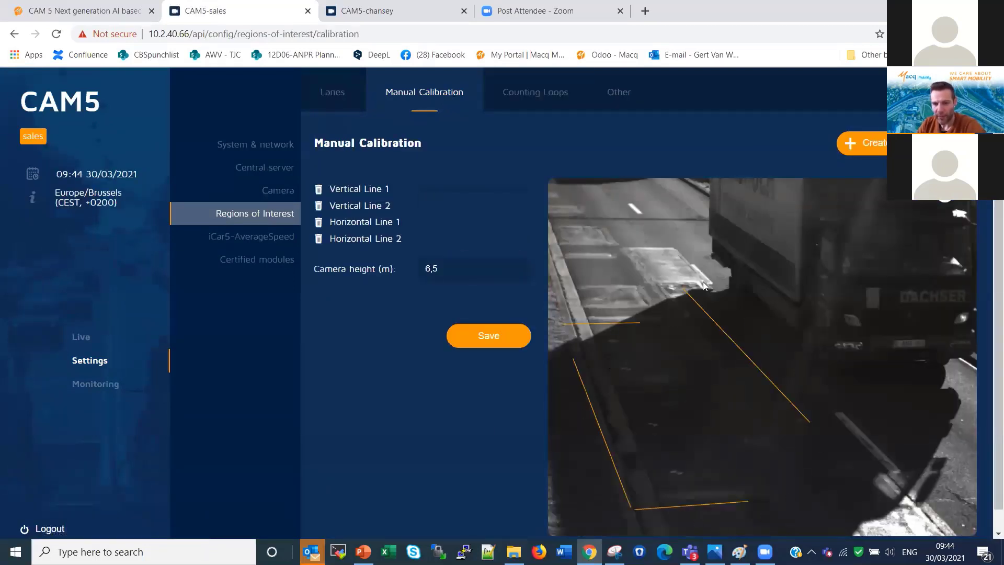
left_click(525, 100)
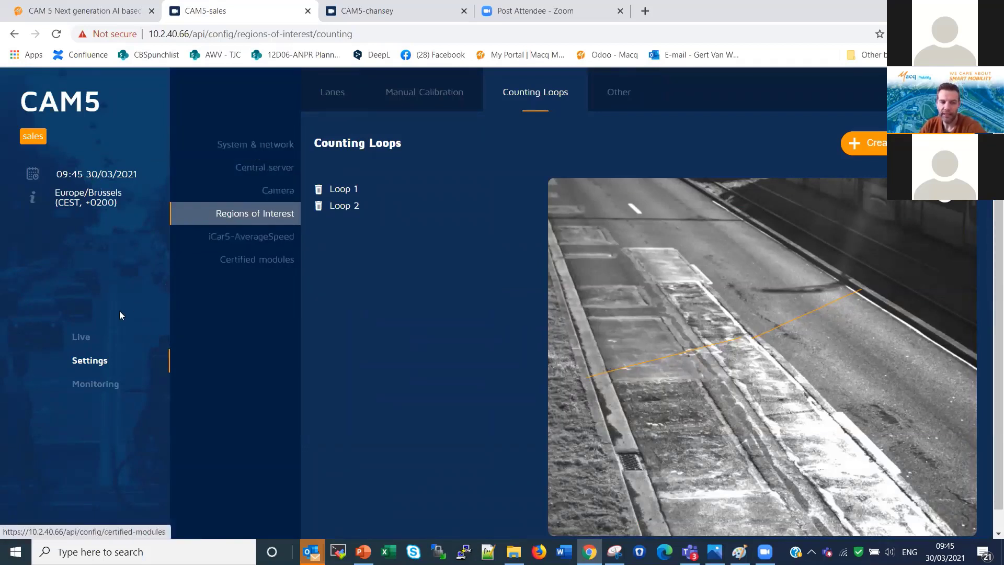
Return to the live view and examine the motorcycle, truck and car counters
left_click(89, 336)
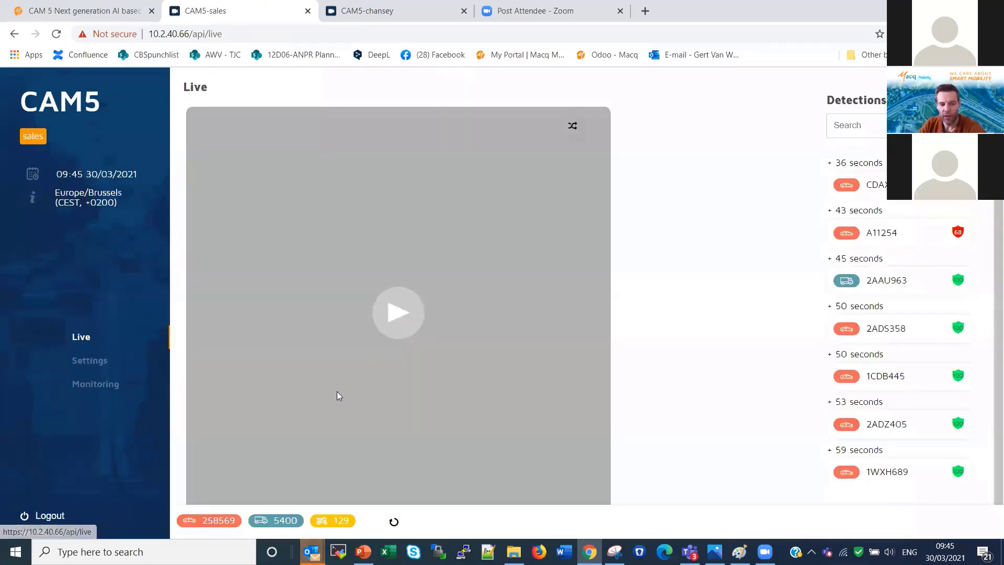
left_click(332, 520)
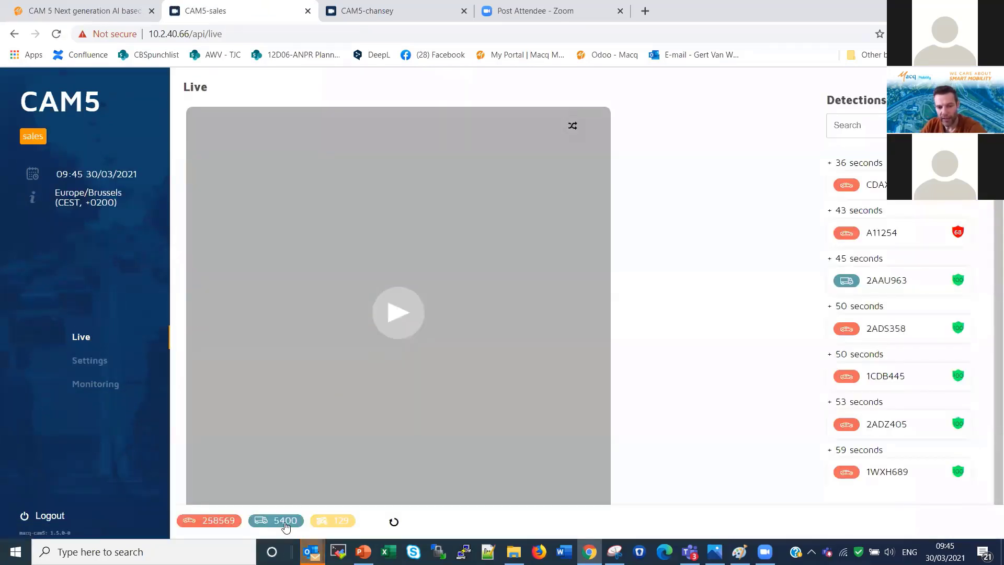
left_click(273, 521)
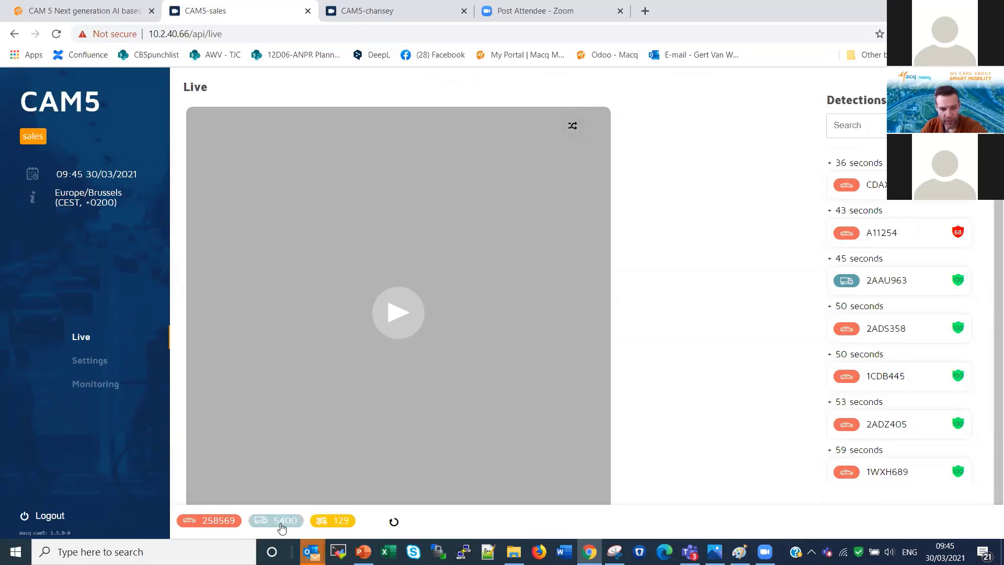
left_click(207, 522)
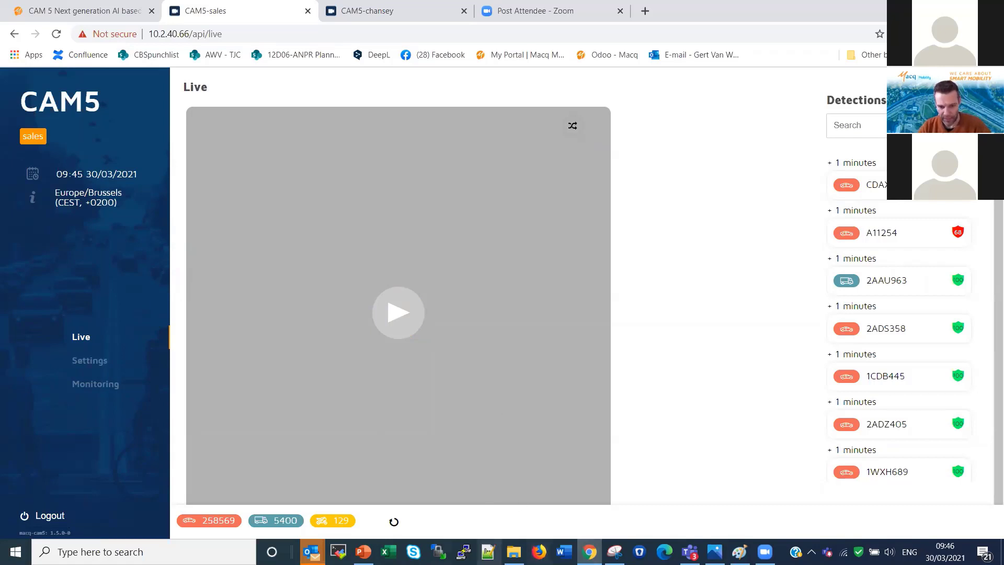
left_click(363, 552)
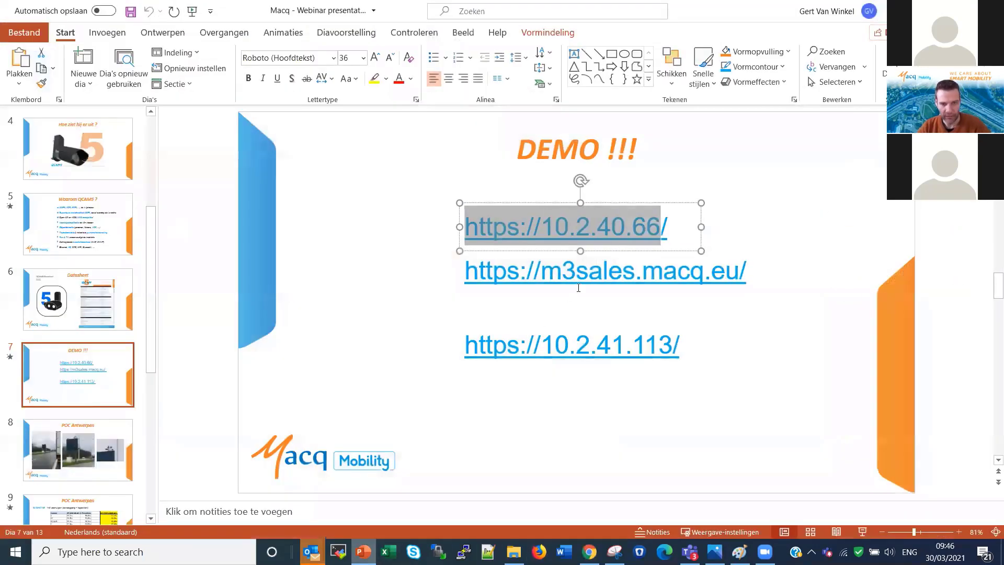
left_click(470, 348)
left_click_drag(469, 349, 674, 353)
key("ctrl+c")
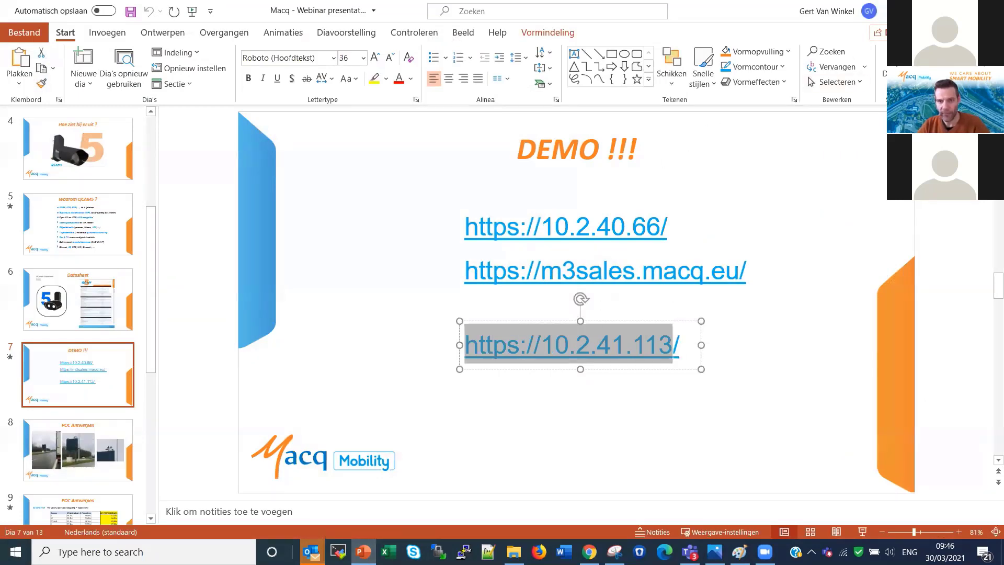
Switch back to Chrome, load the copied camera address in the current tab and start its live video
key("alt+Tab")
key("ctrl+l")
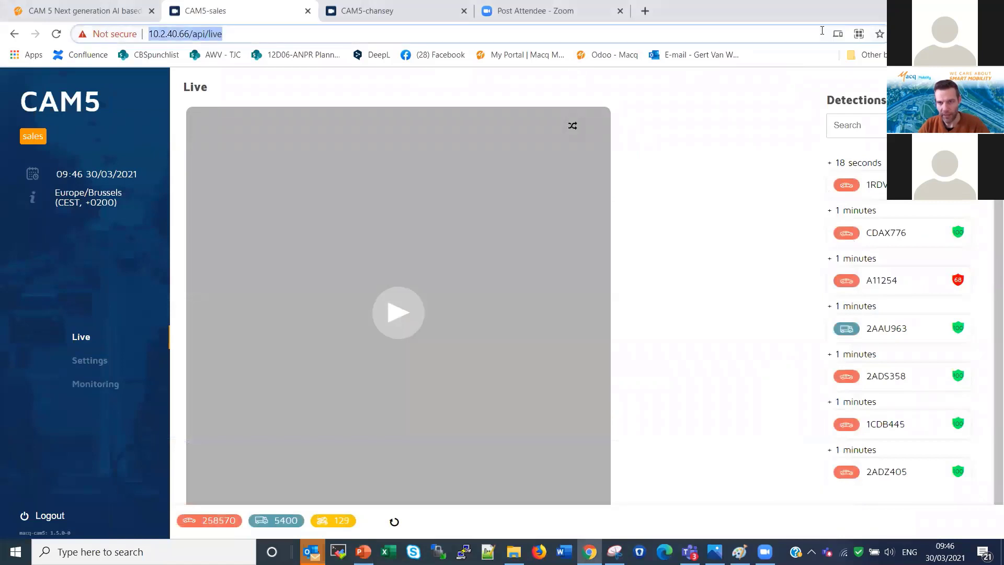
key("ctrl+v")
key("Return")
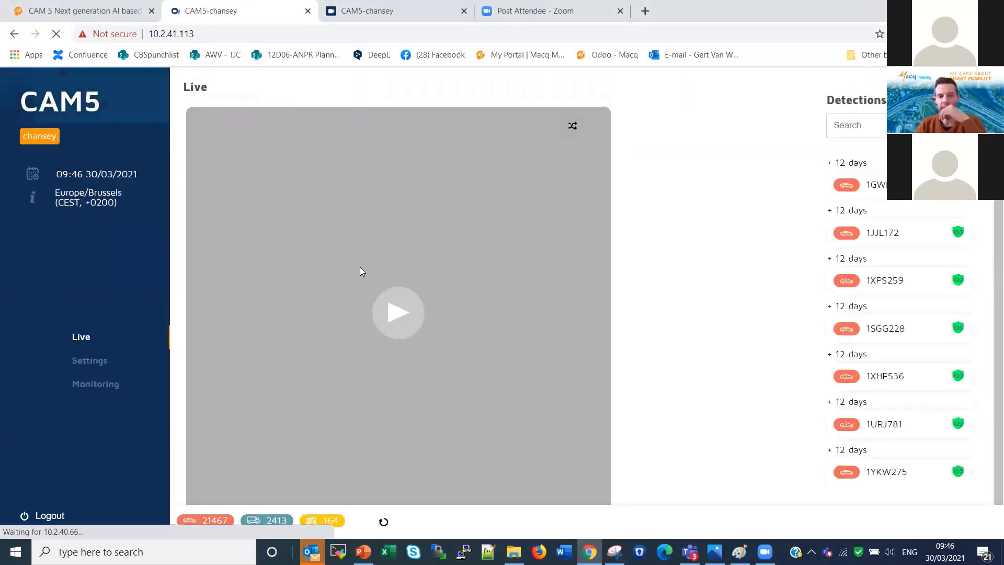
left_click(400, 313)
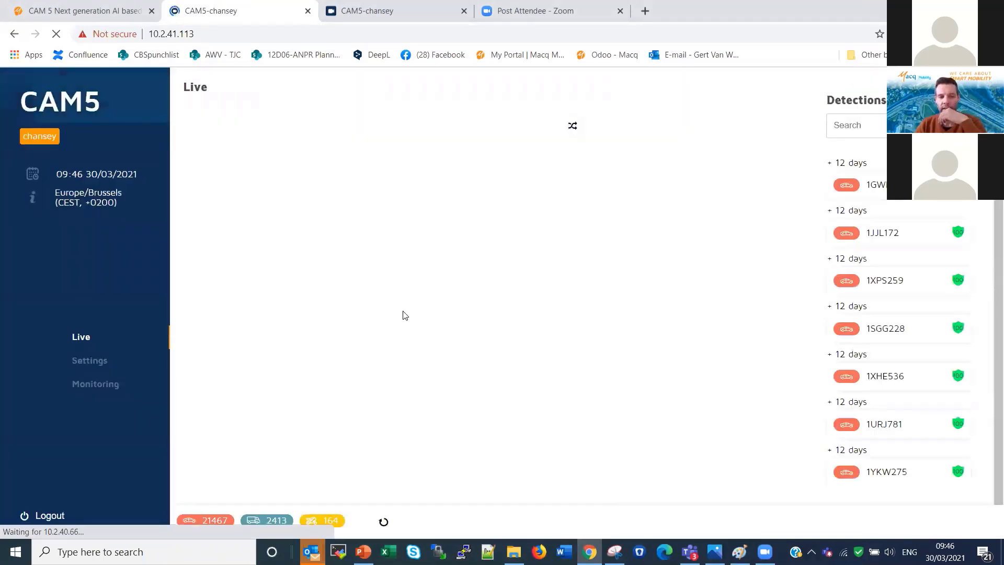